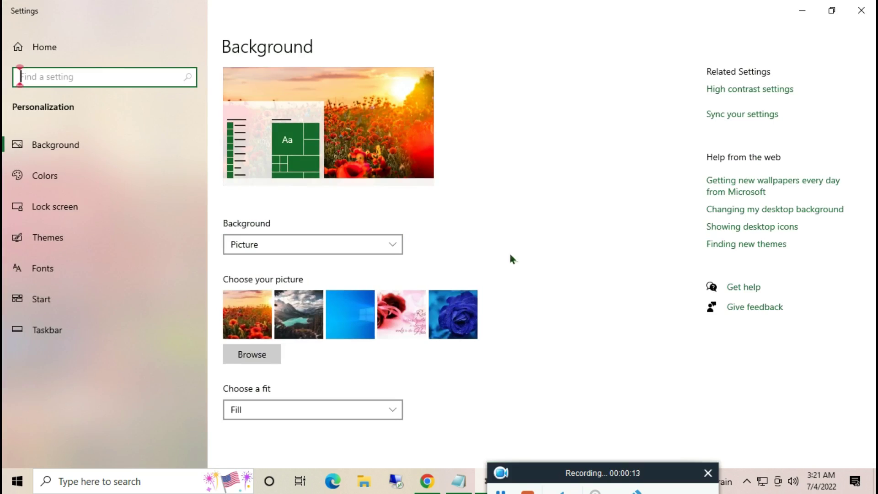
View the Personalization pages from Colors through Lock screen, Themes, Fonts and Start, ending on the Taskbar settings.
left_click(35, 183)
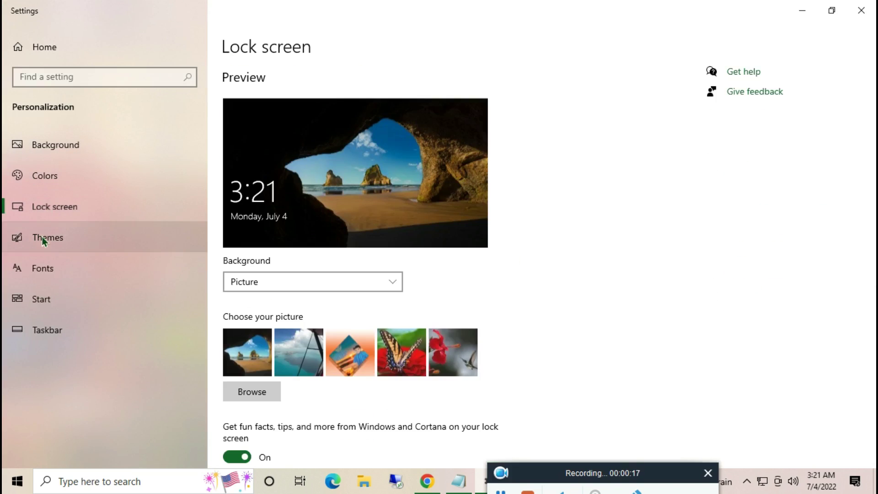
left_click(42, 237)
left_click(43, 269)
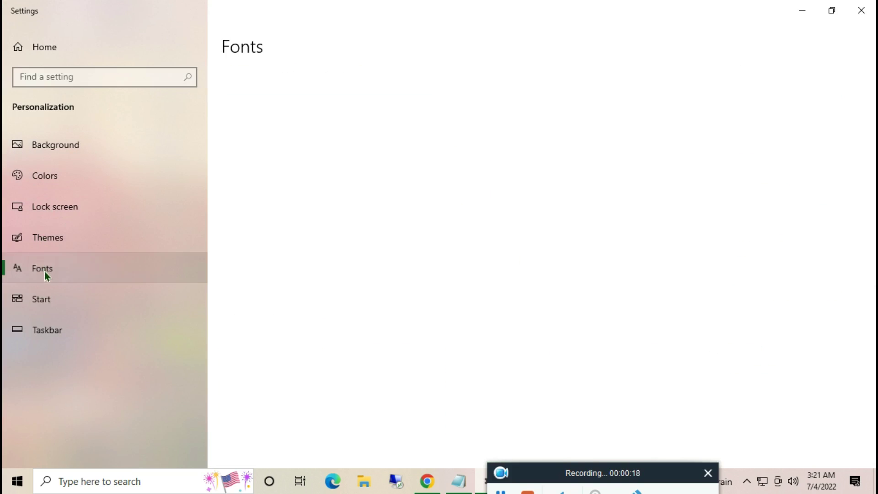
left_click(44, 303)
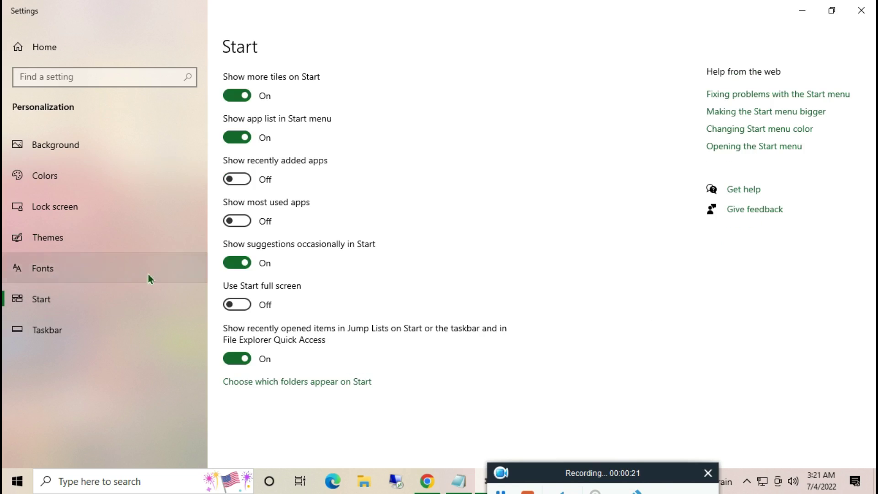
left_click(46, 337)
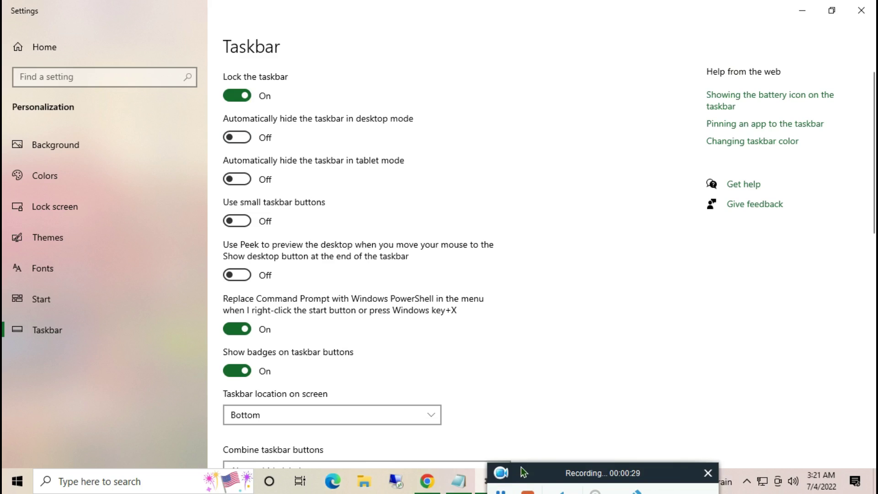
Restore the Settings window to a smaller size, stretch it to full screen height and widen it.
left_click_drag(521, 471, 666, 469)
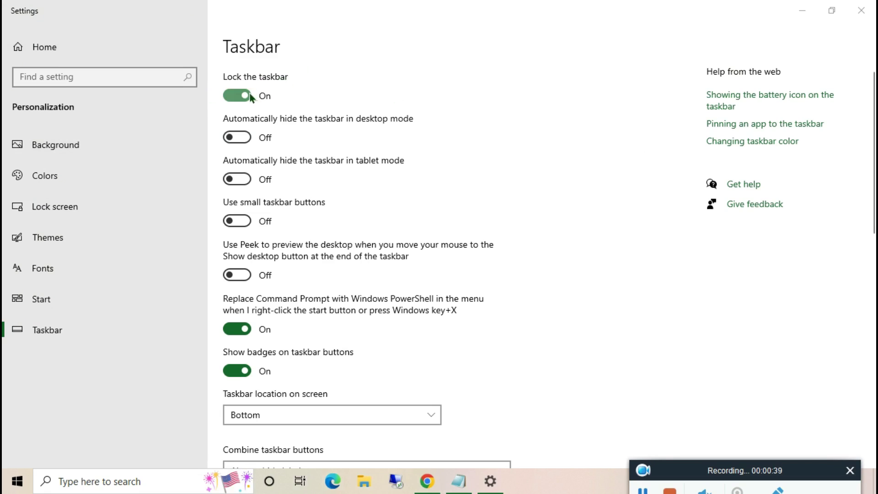
left_click(831, 10)
left_click_drag(268, 36, 437, 88)
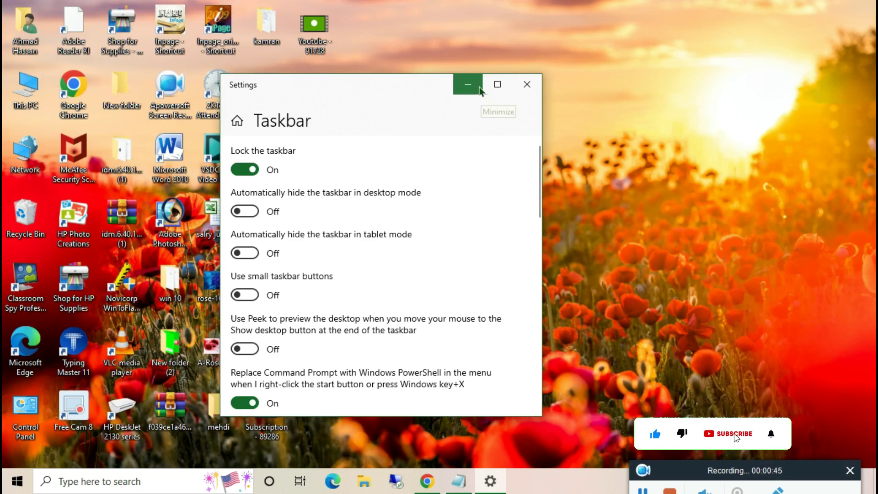
left_click_drag(436, 74, 433, 3)
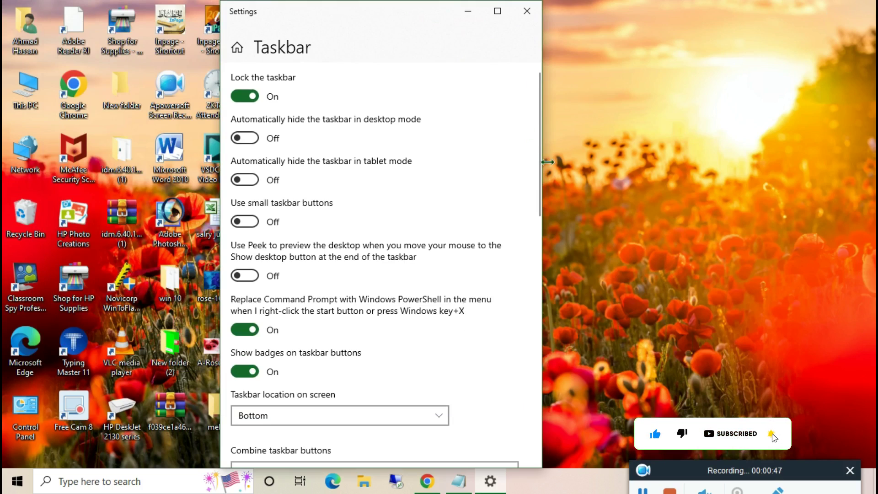
left_click_drag(542, 160, 626, 160)
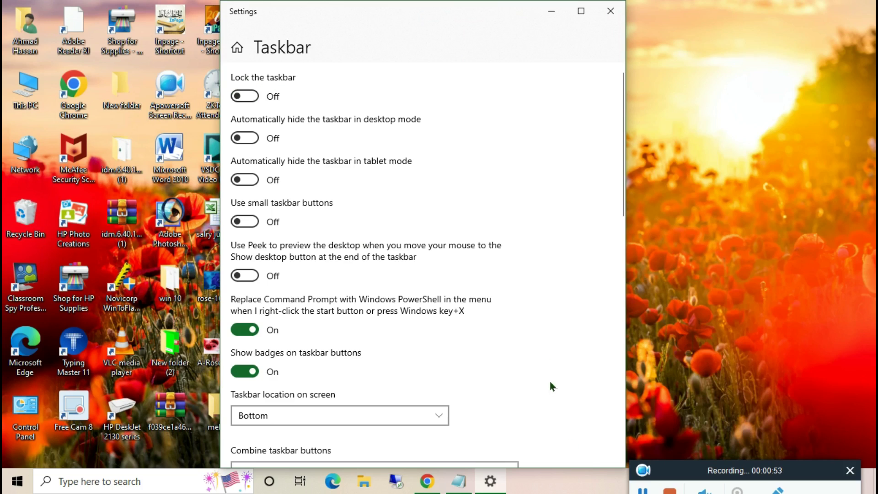
Try to resize the unlocked taskbar from its upper edge, and maximize the Settings window again.
left_click_drag(590, 467, 591, 355)
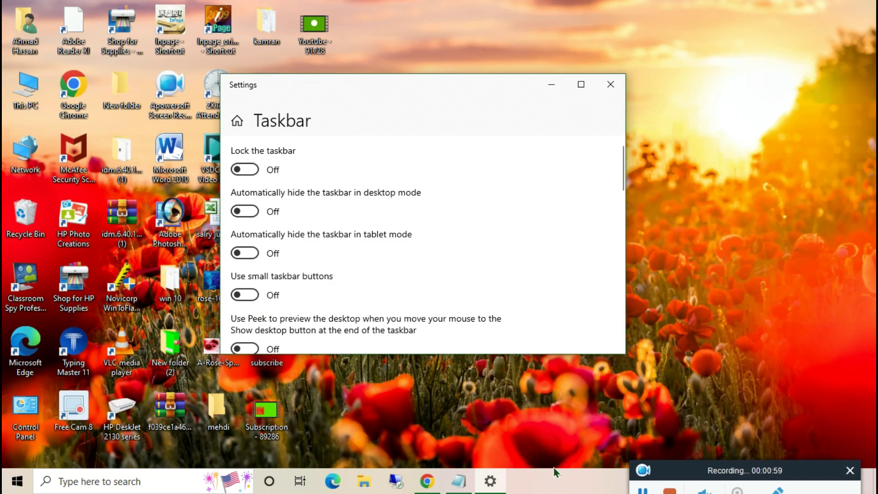
left_click_drag(553, 469, 528, 468)
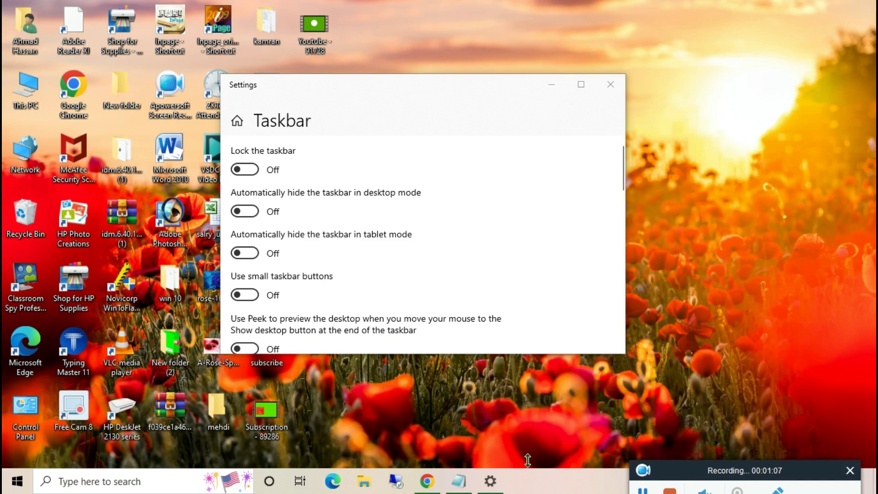
left_click(581, 85)
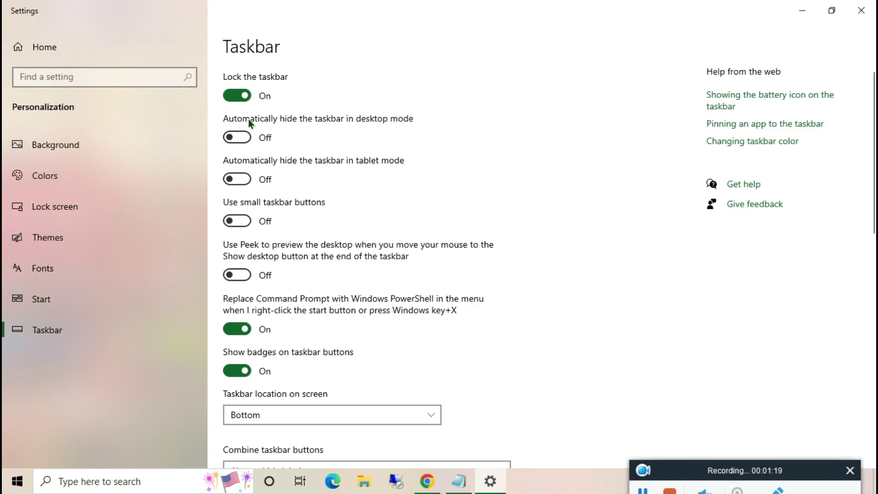
Try out automatically hiding the taskbar in desktop mode, checking it against the desktop, and turn the option off again.
left_click(231, 138)
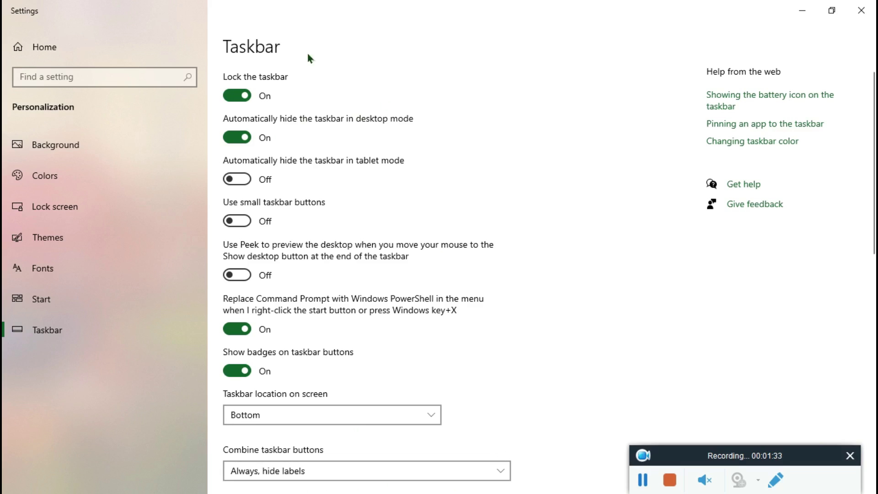
left_click(246, 137)
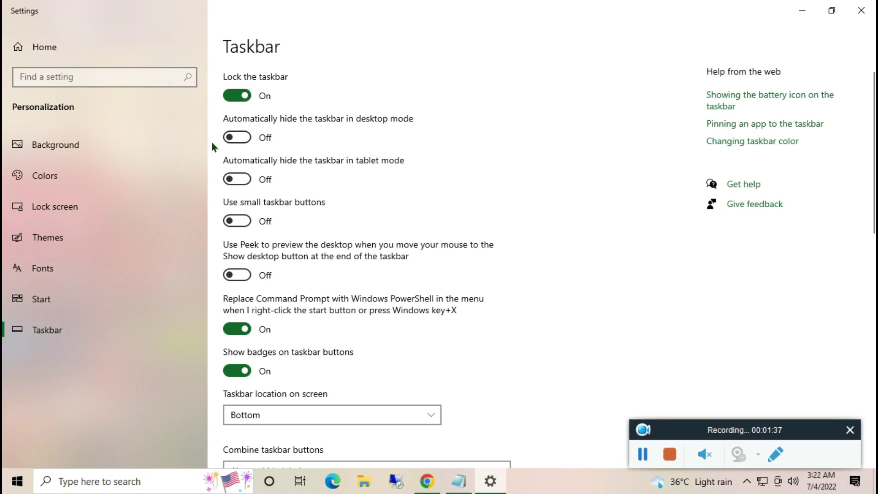
left_click(236, 138)
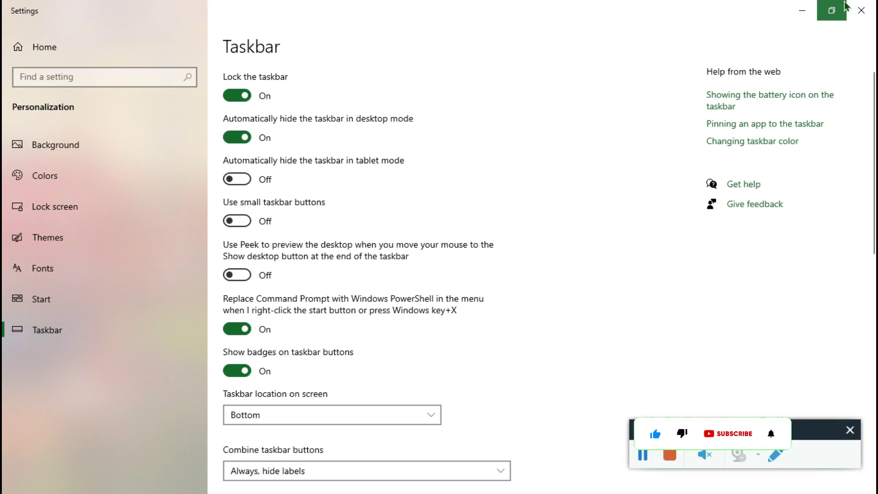
left_click(832, 10)
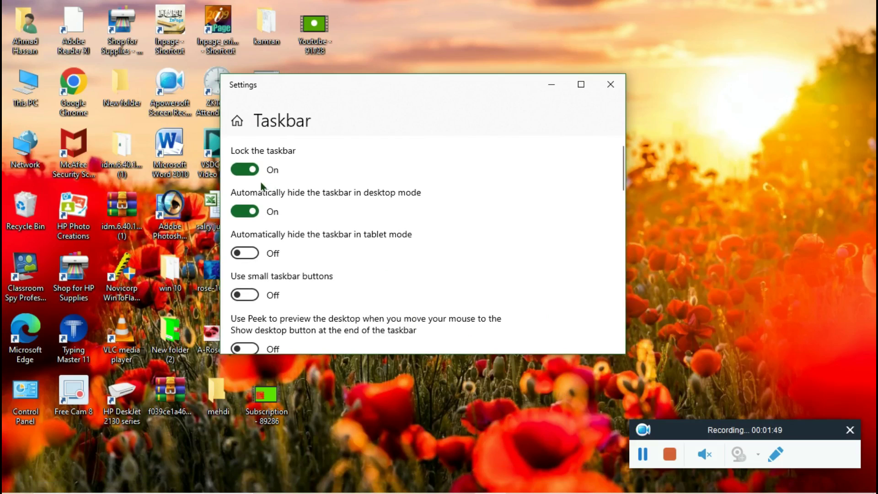
left_click(581, 84)
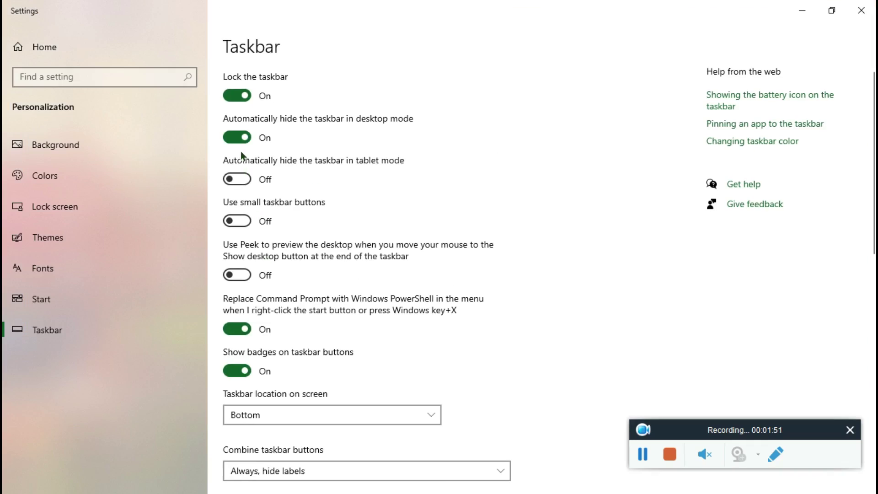
left_click(238, 137)
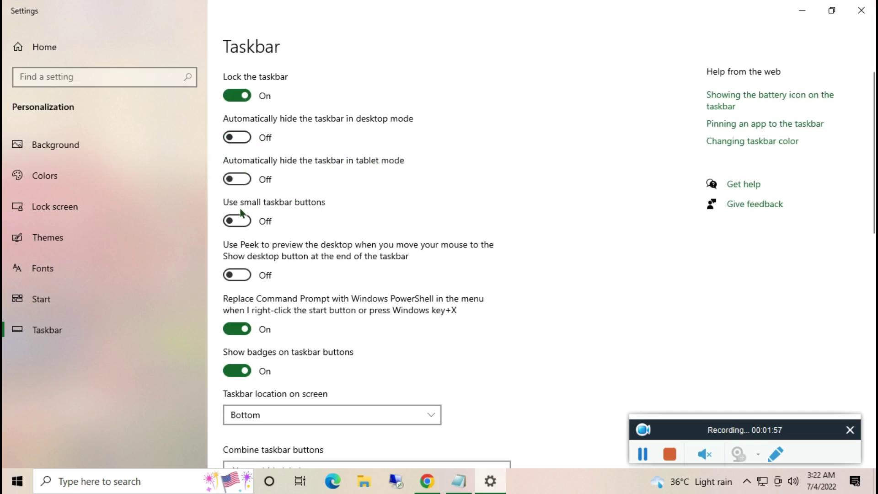
Switch small taskbar buttons on and off again, and do the same for the Peek desktop preview.
left_click(237, 222)
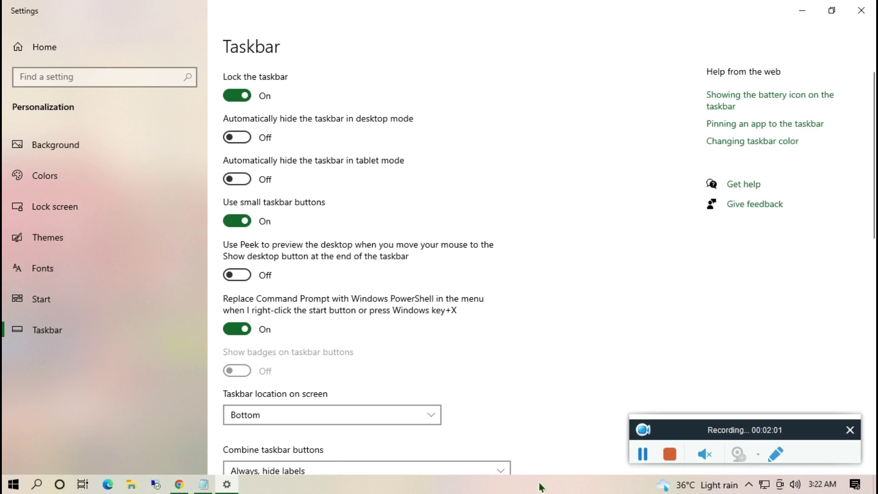
left_click(244, 221)
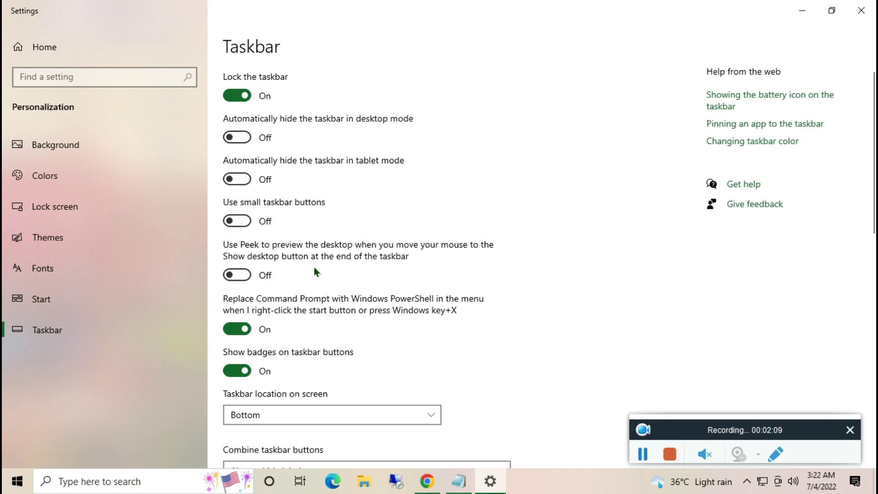
left_click(240, 276)
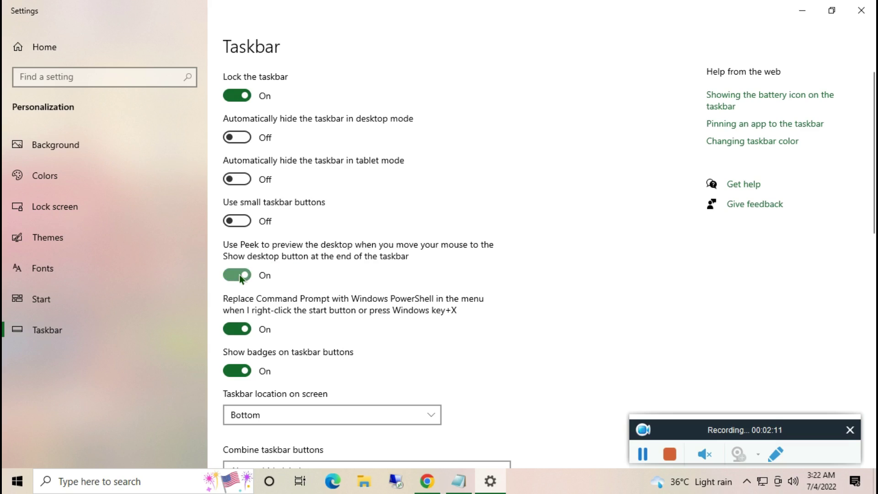
left_click(240, 276)
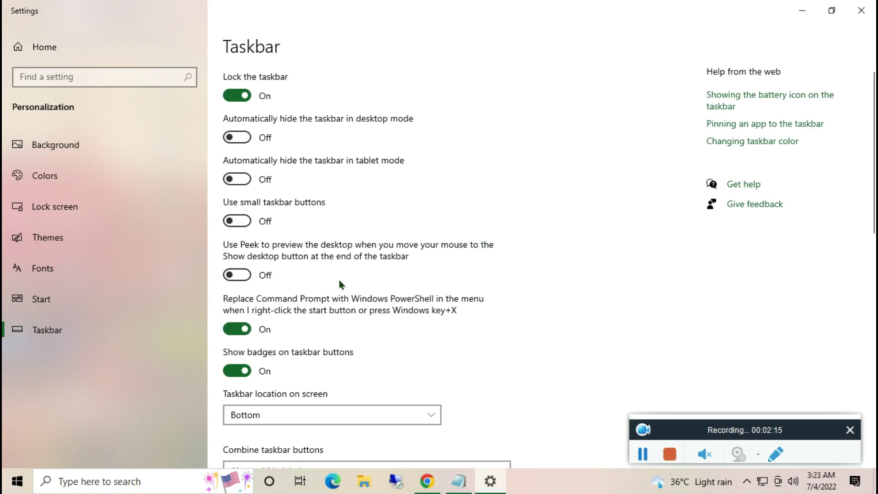
Turn the badges on taskbar buttons off and back on.
scroll(277, 297, "down", 5)
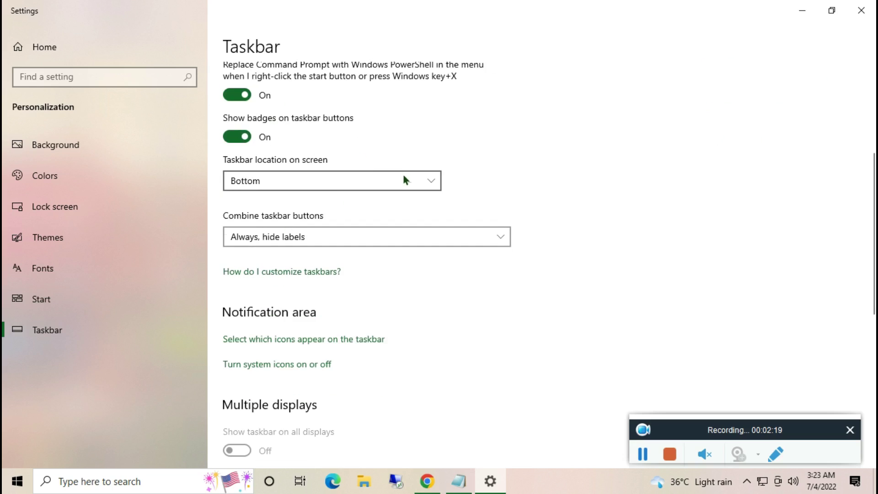
left_click(243, 97)
left_click(248, 137)
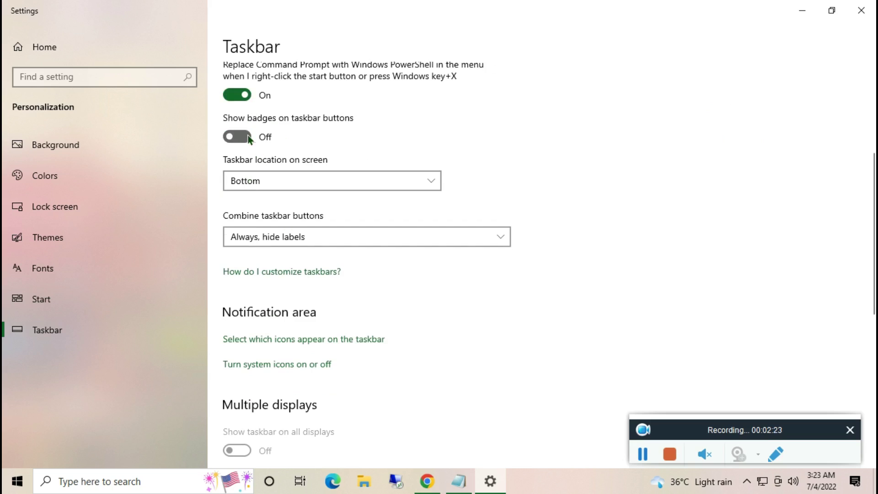
left_click(249, 137)
Set the taskbar location to Top, Right and Left in turn, and return it to Bottom.
left_click(432, 181)
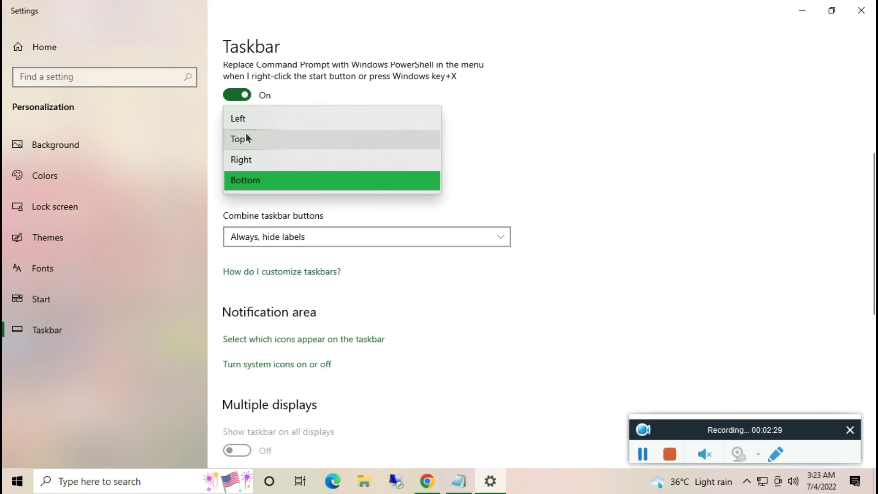
left_click(240, 139)
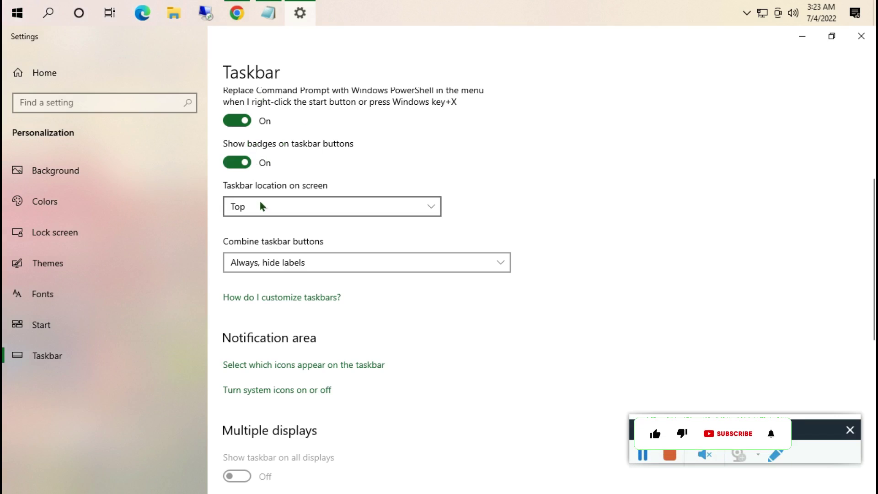
left_click(428, 207)
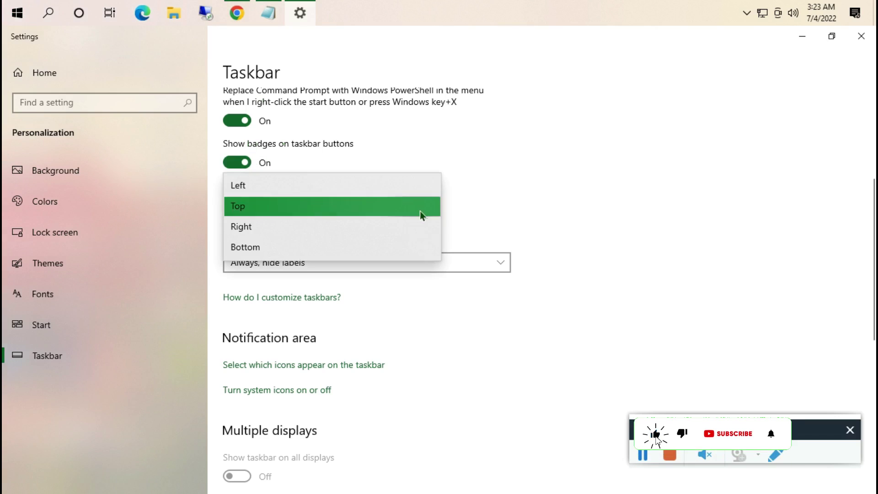
left_click(273, 227)
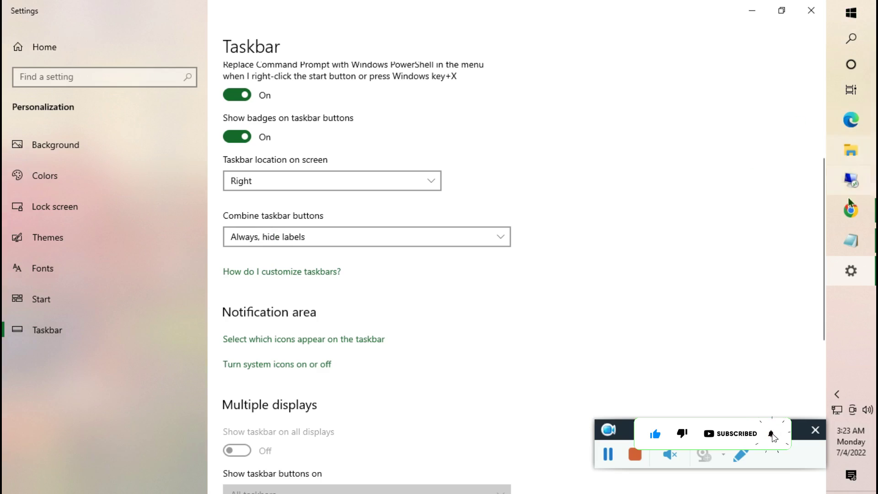
left_click(430, 182)
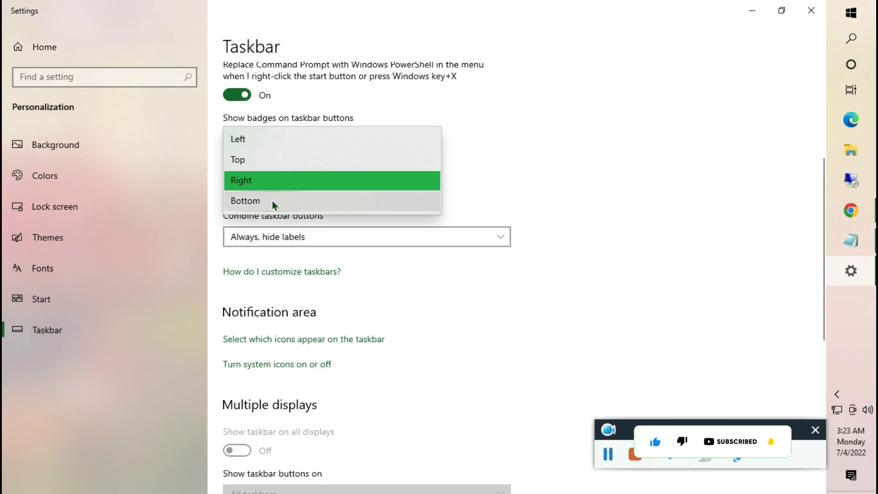
left_click(238, 144)
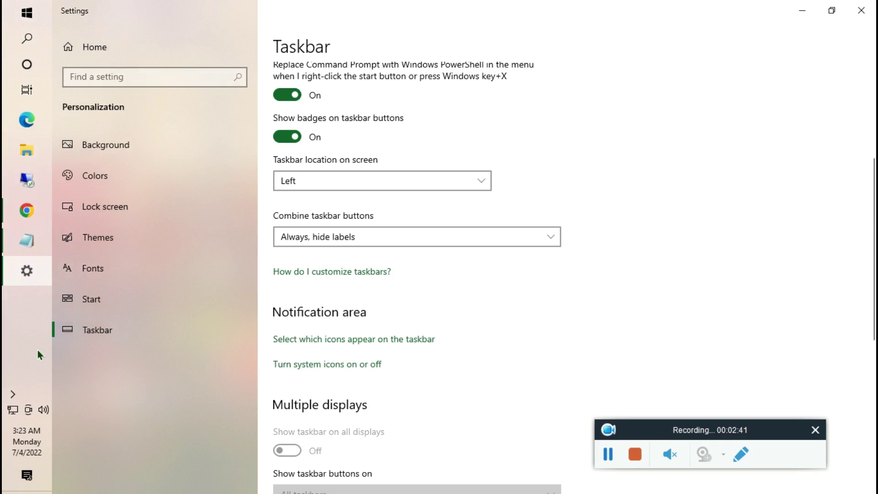
left_click(481, 179)
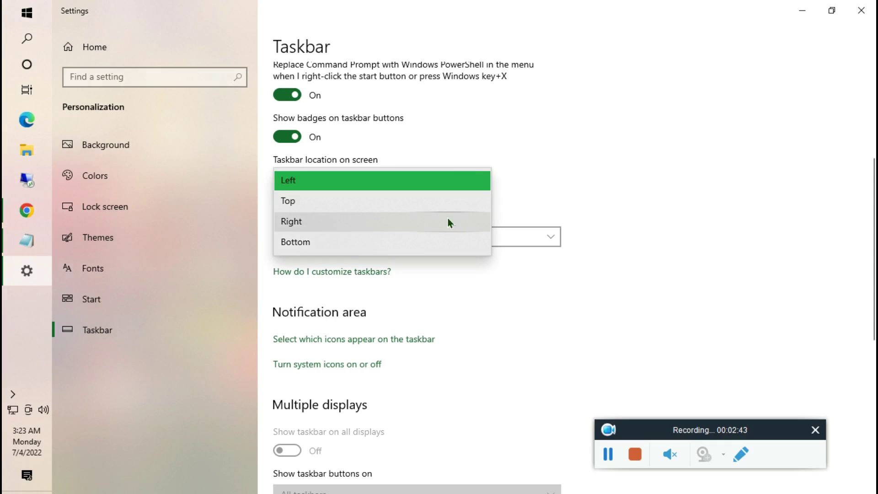
left_click(338, 243)
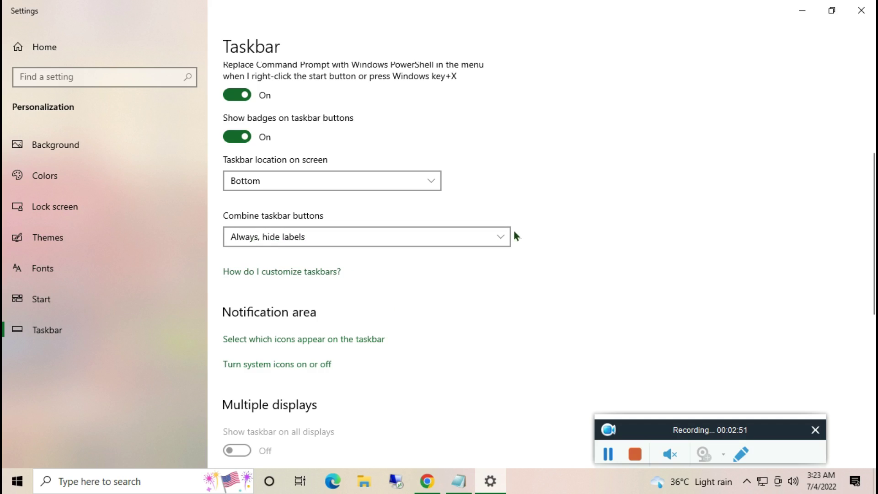
Set combining of taskbar buttons to When taskbar is full, and return it to Always, hide labels.
left_click(498, 233)
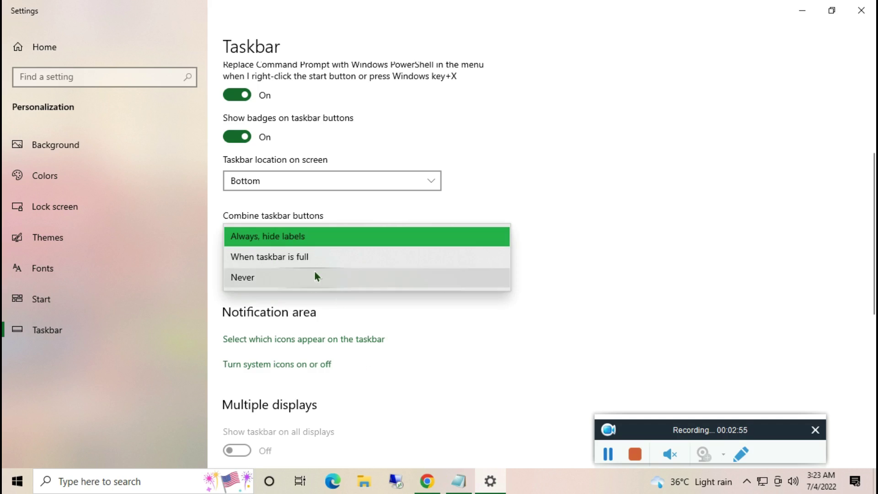
left_click(295, 253)
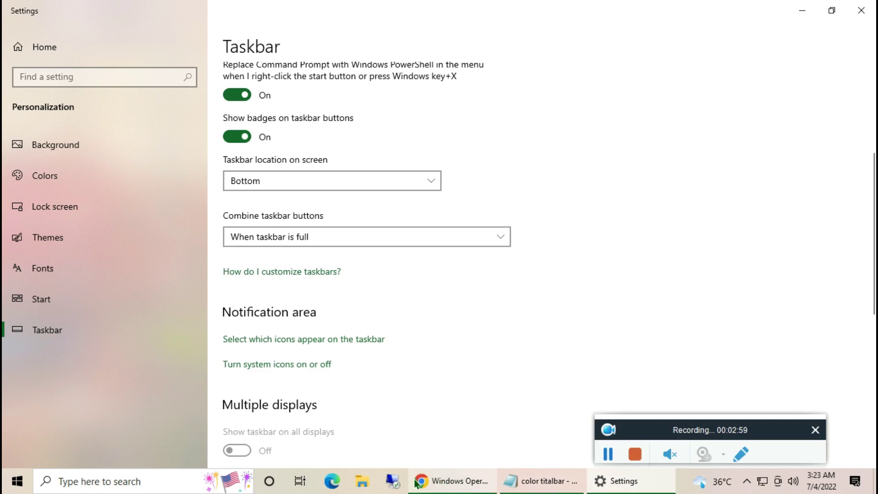
left_click(502, 239)
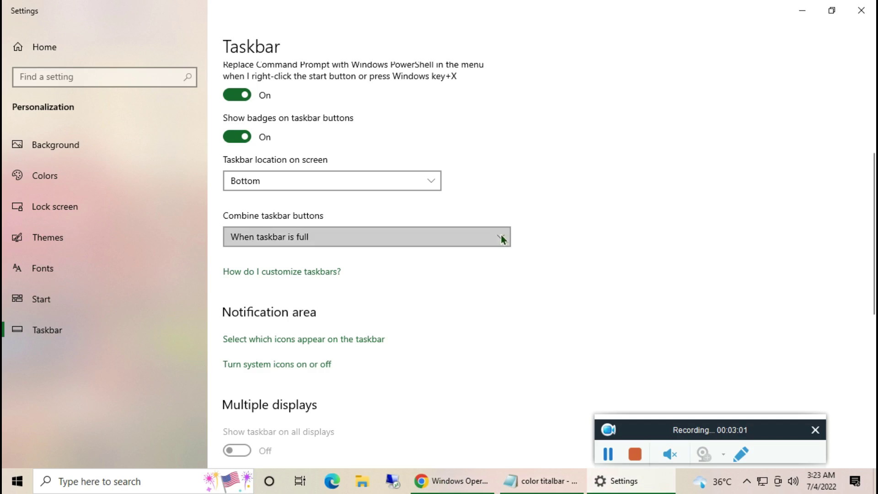
left_click(251, 215)
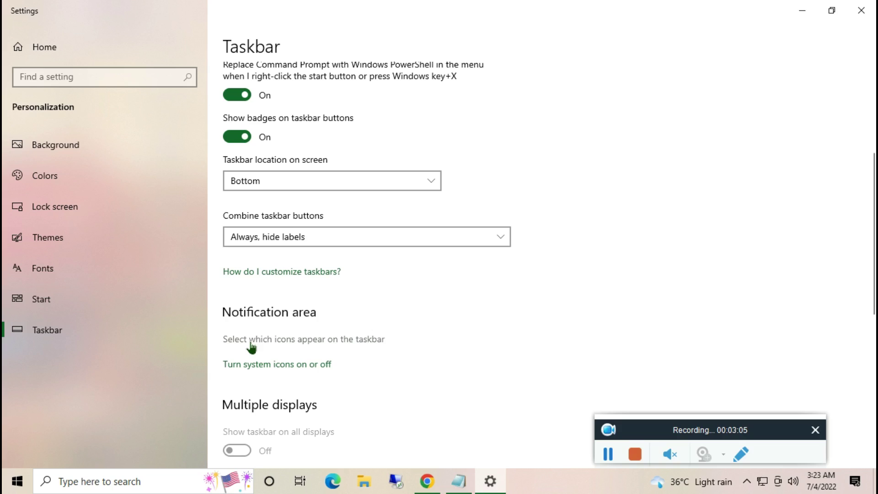
In the selection of icons that appear on the taskbar, turn Network off and on again, and do the same for Volume.
left_click(364, 341)
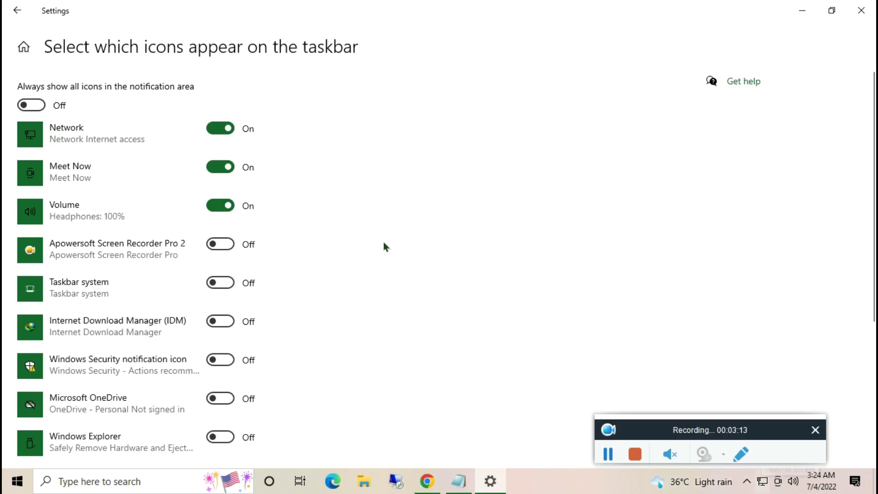
left_click(228, 128)
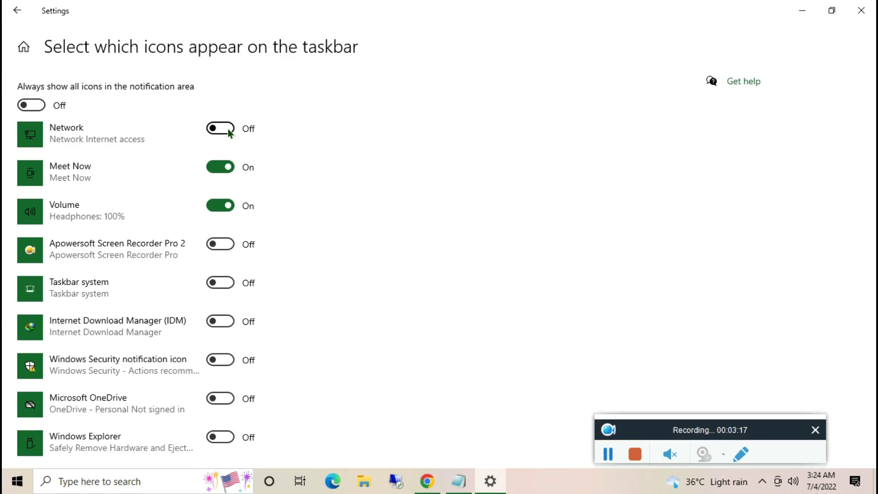
left_click(228, 129)
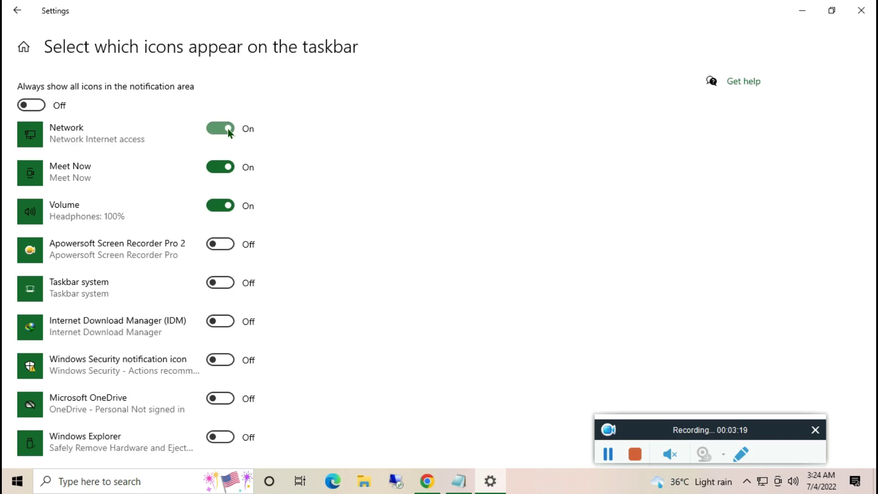
left_click(228, 206)
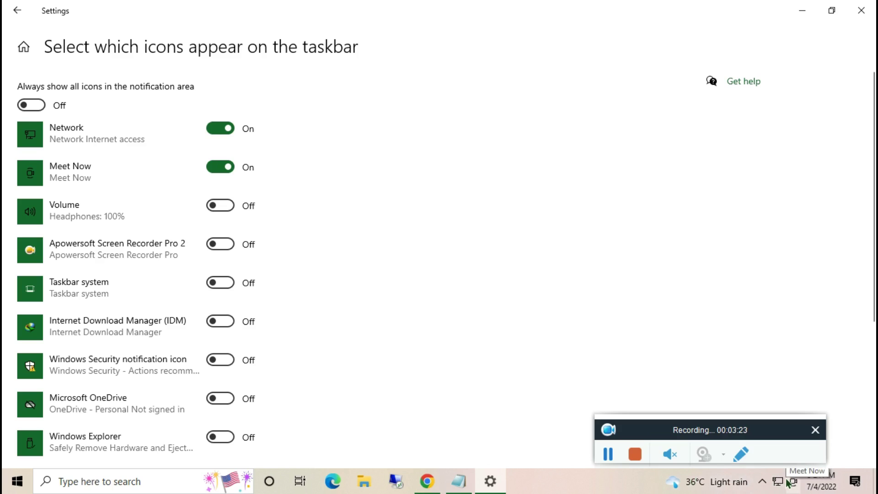
left_click(219, 205)
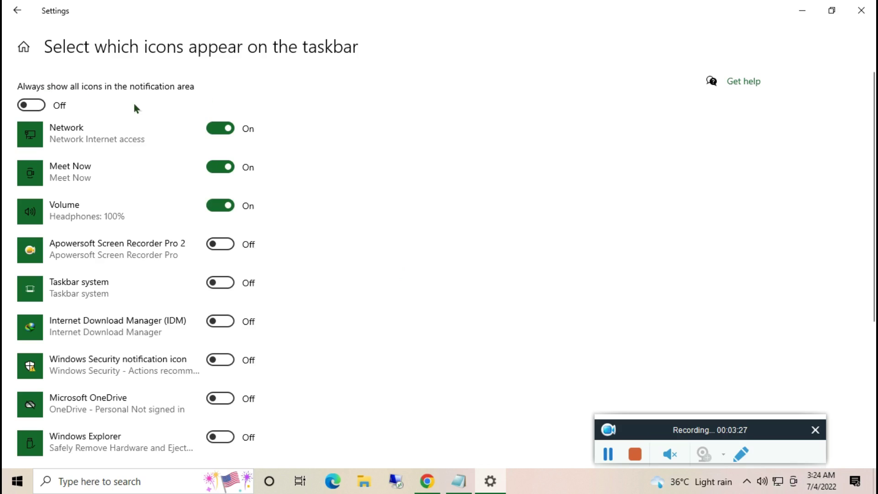
Turn the option to always show all notification area icons on and off again, and return to the Taskbar settings.
left_click(31, 105)
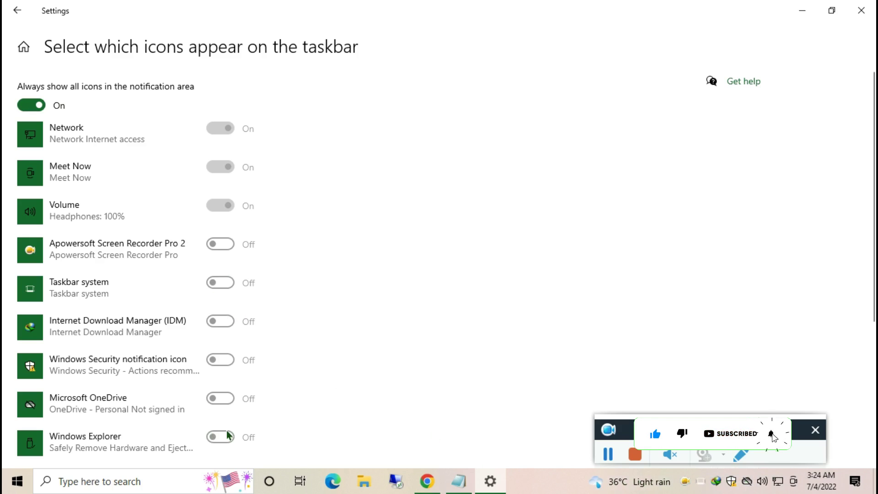
left_click(41, 107)
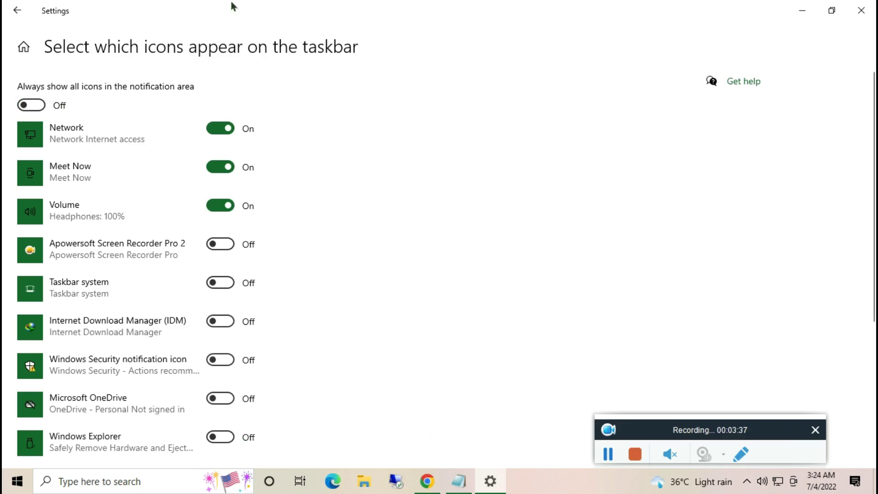
left_click(15, 9)
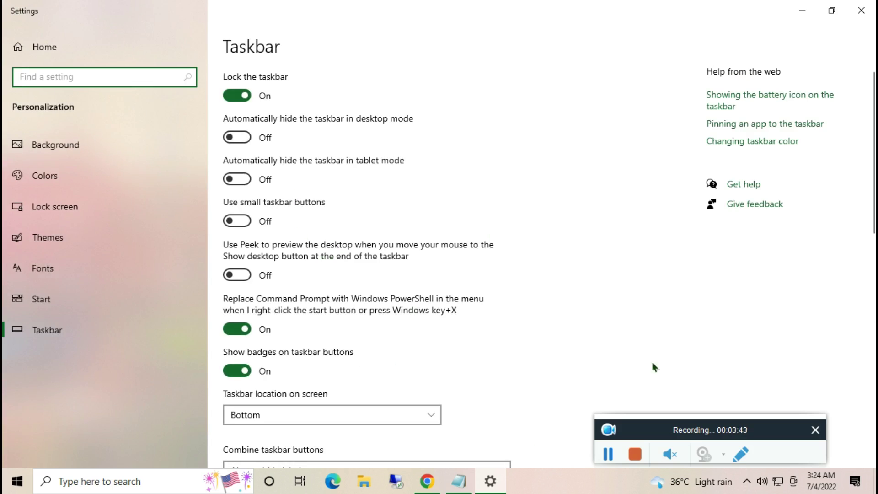
Look through the Multiple displays and People sections of the Taskbar settings.
scroll(540, 400, "down", 15)
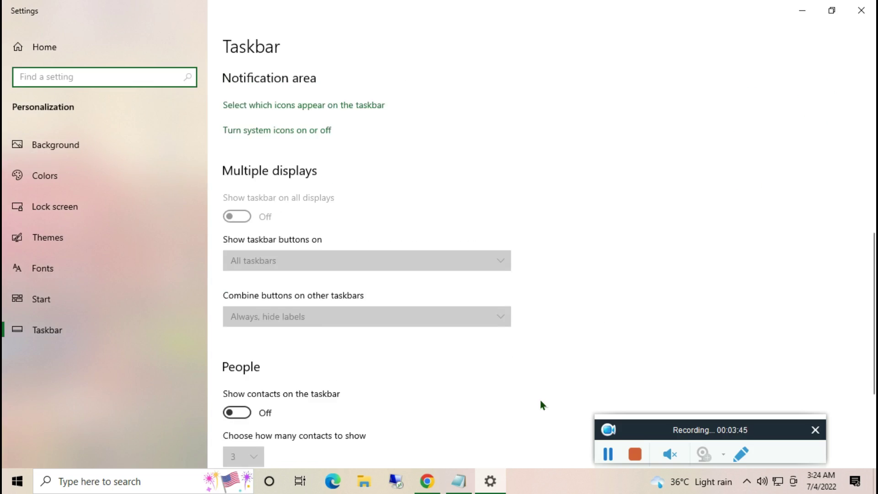
scroll(540, 399, "up", 15)
scroll(540, 400, "down", 8)
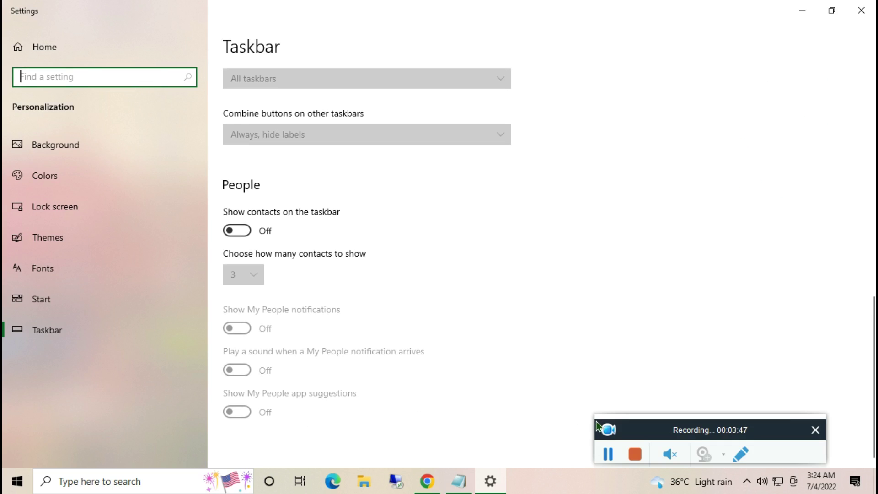